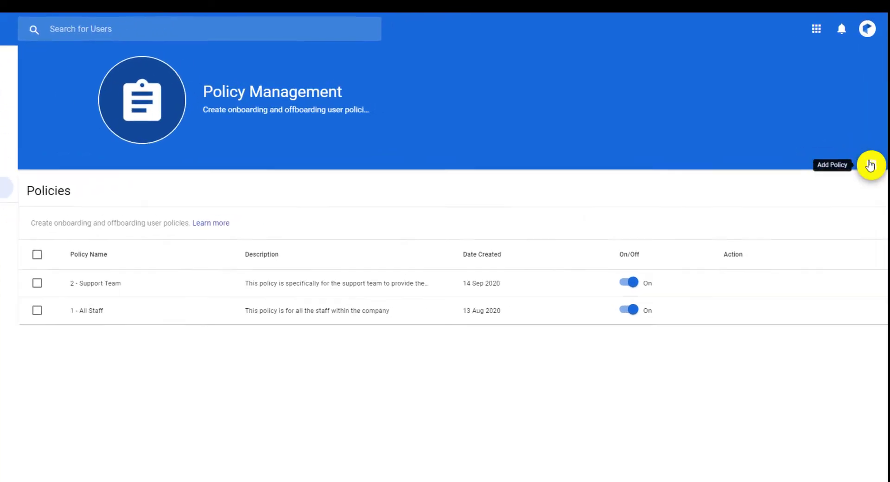
Add a policy named "Email Signature Policy" with the description "This is a sample policy" and save it.
left_click(871, 165)
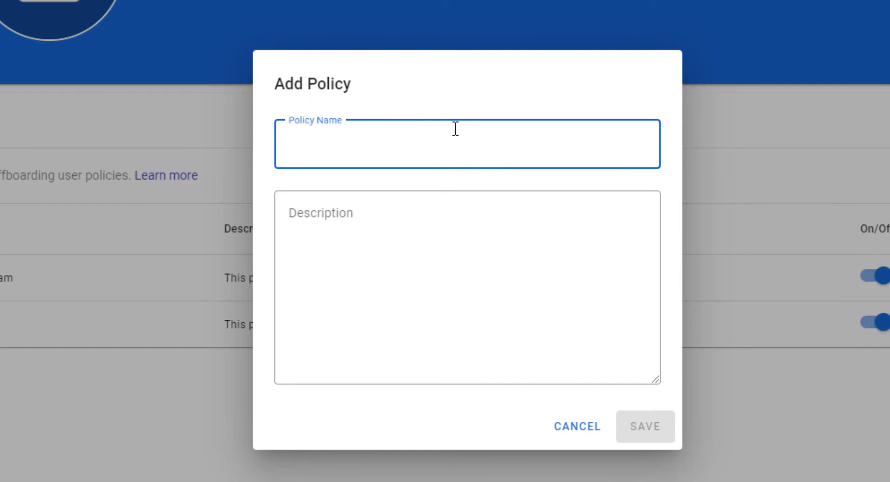
type("Email Si")
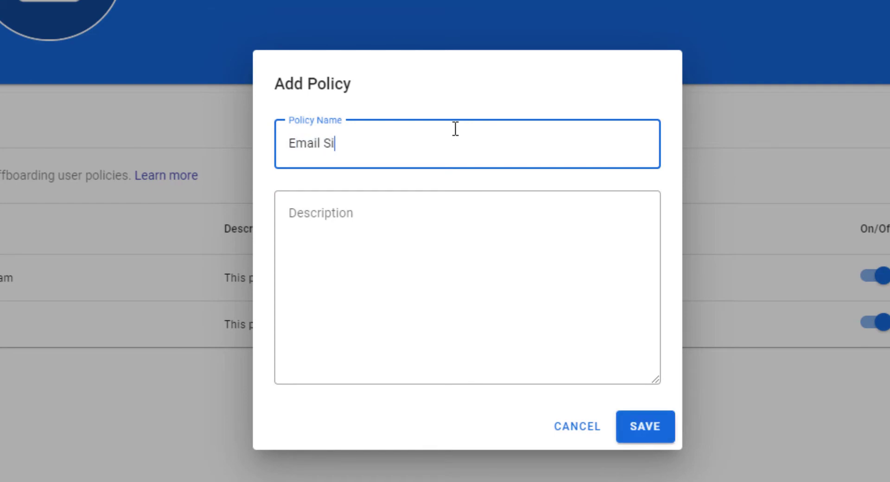
type("gnature Po")
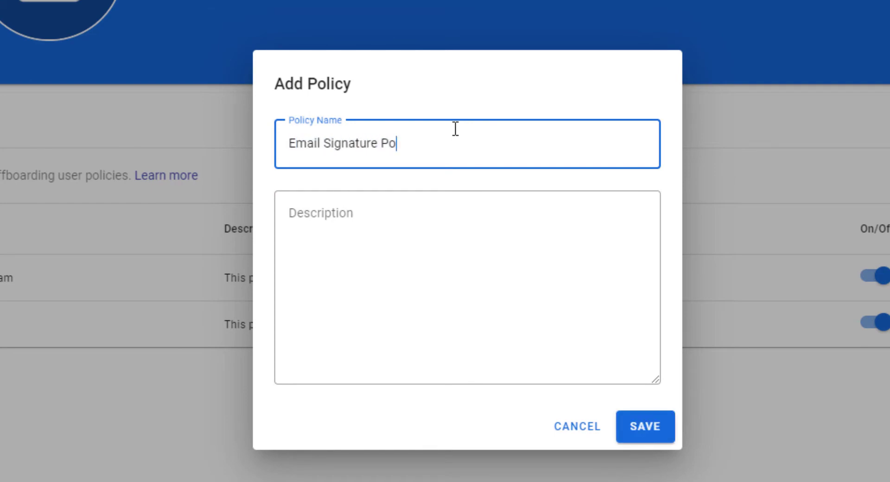
type("licy")
key("Tab")
type("This is a ")
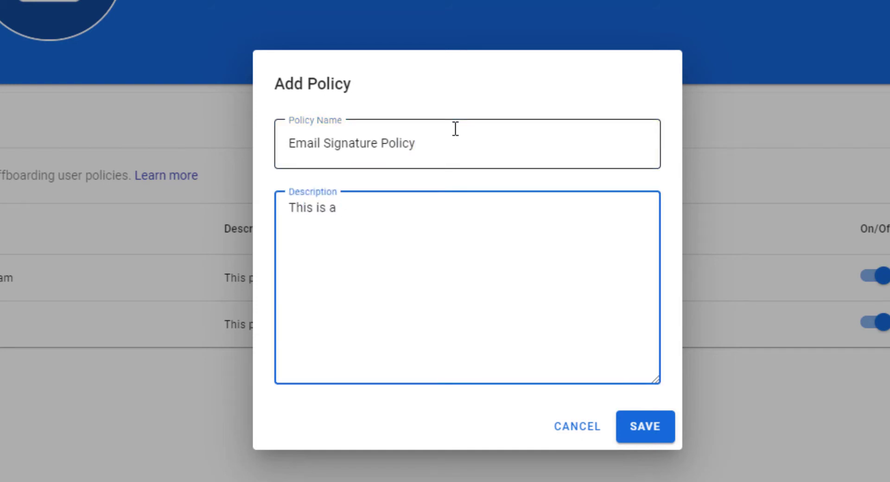
type("sample policy")
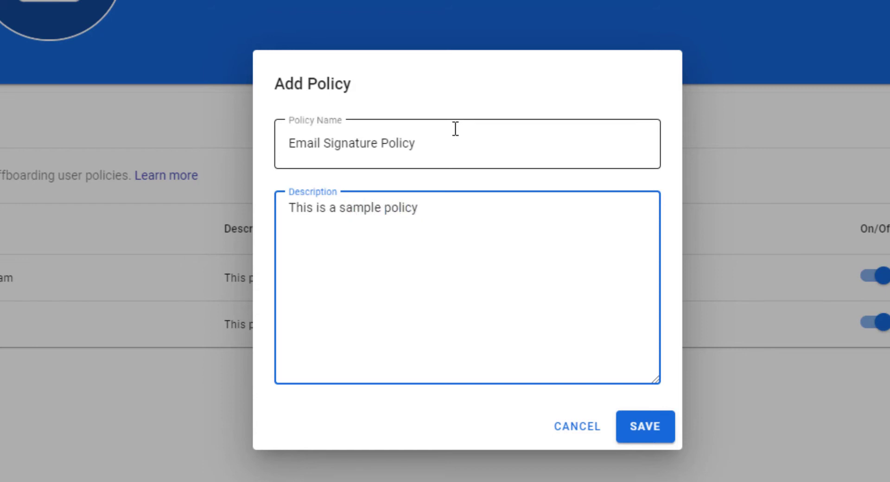
left_click(652, 427)
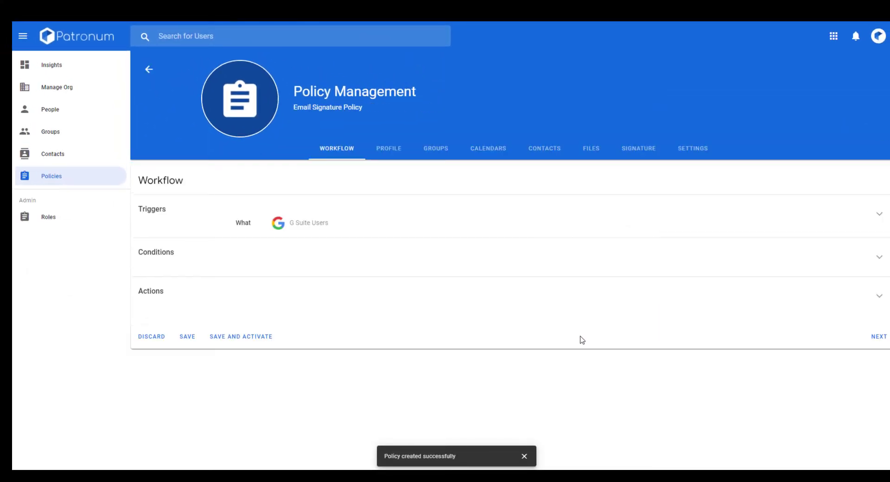
In the policy's workflow conditions, add a filter requiring that Department contains "sales".
left_click(878, 259)
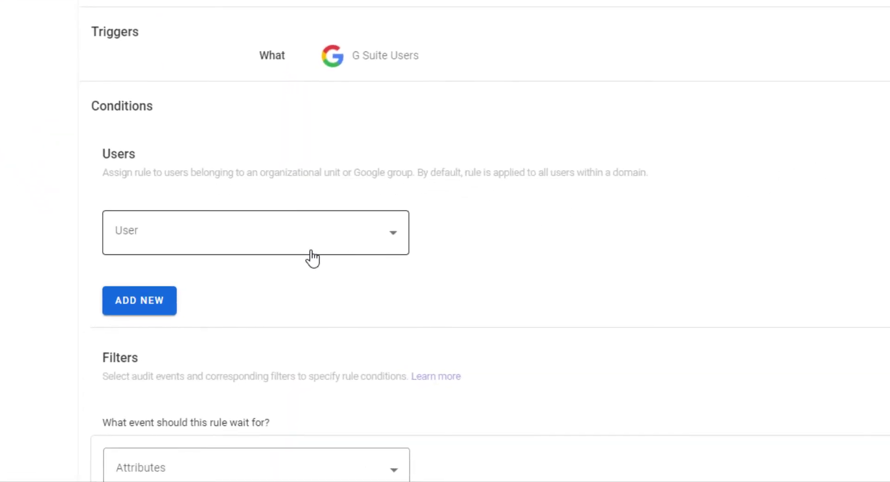
left_click(294, 243)
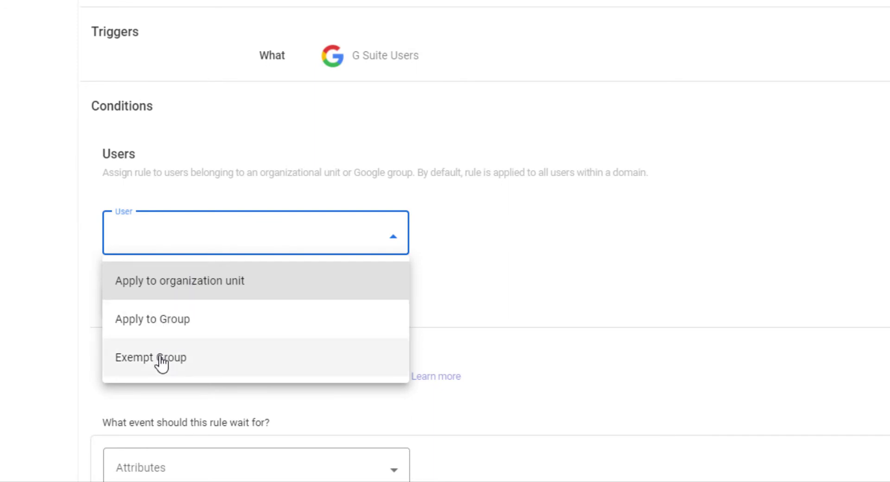
left_click(482, 220)
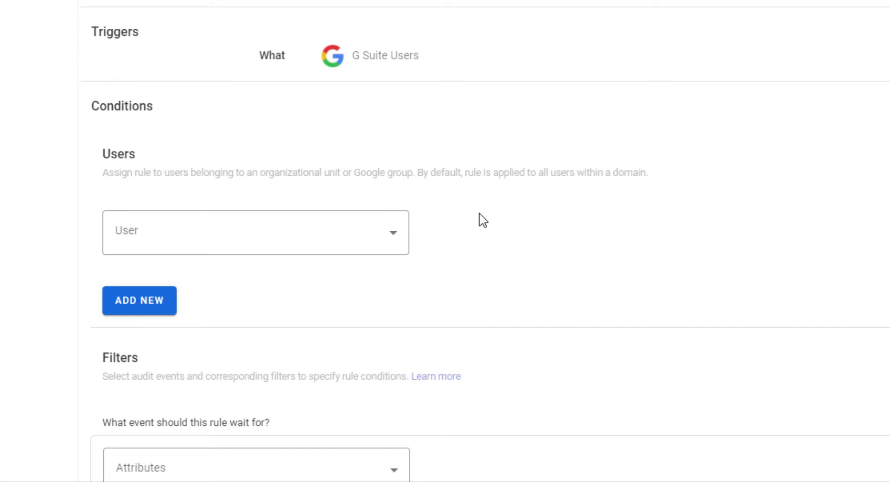
scroll(482, 220, "down", 6)
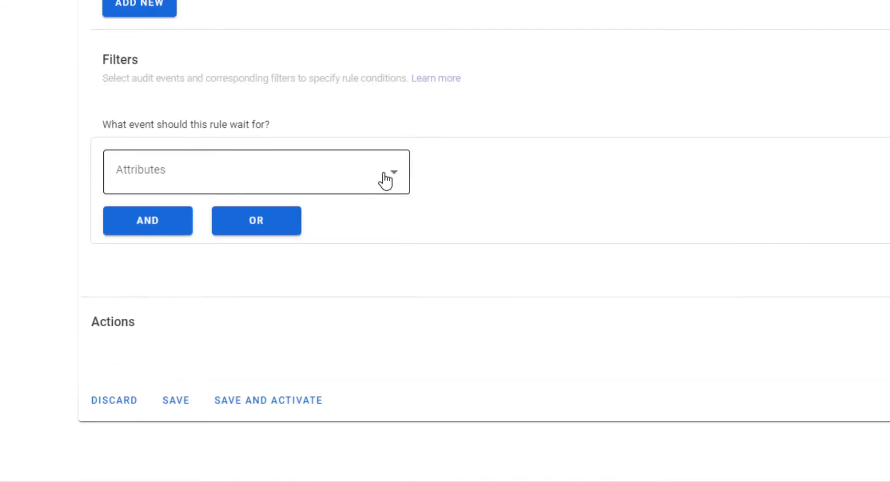
left_click(385, 180)
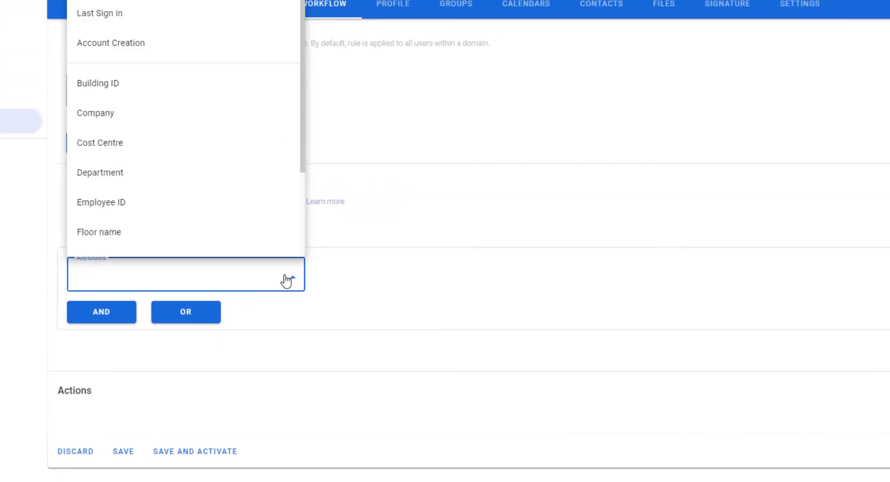
left_click(107, 182)
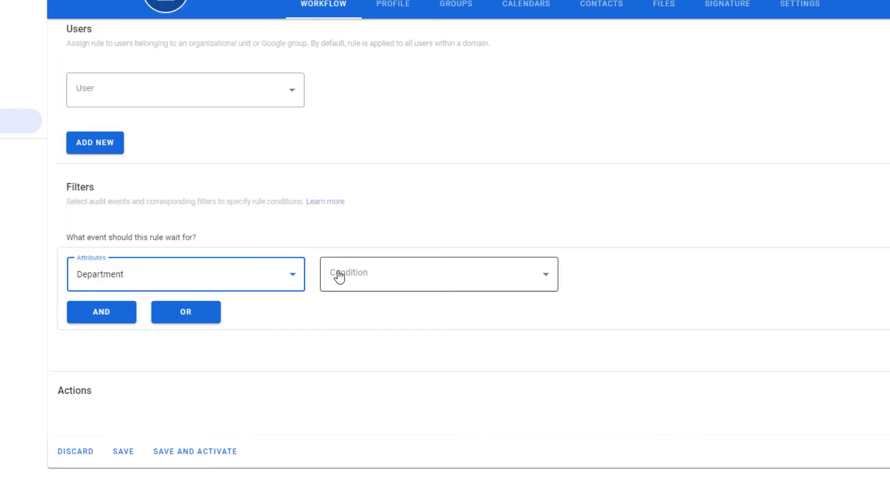
left_click(339, 276)
left_click(352, 315)
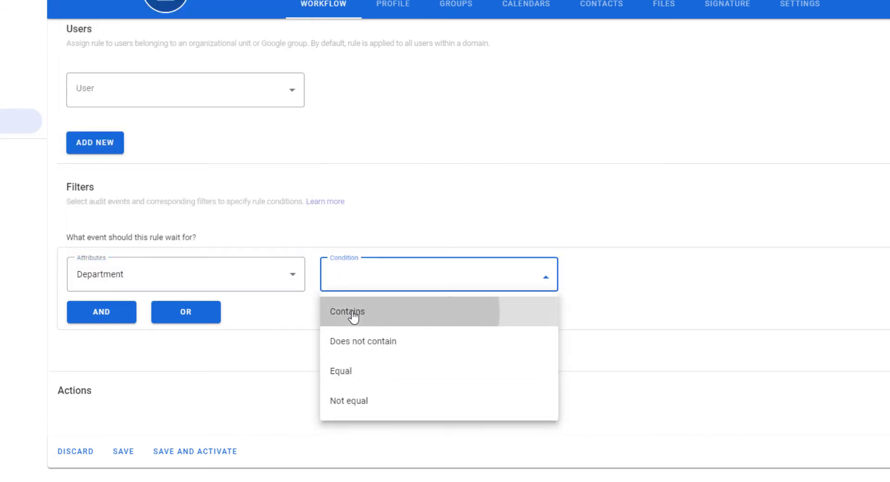
left_click(616, 274)
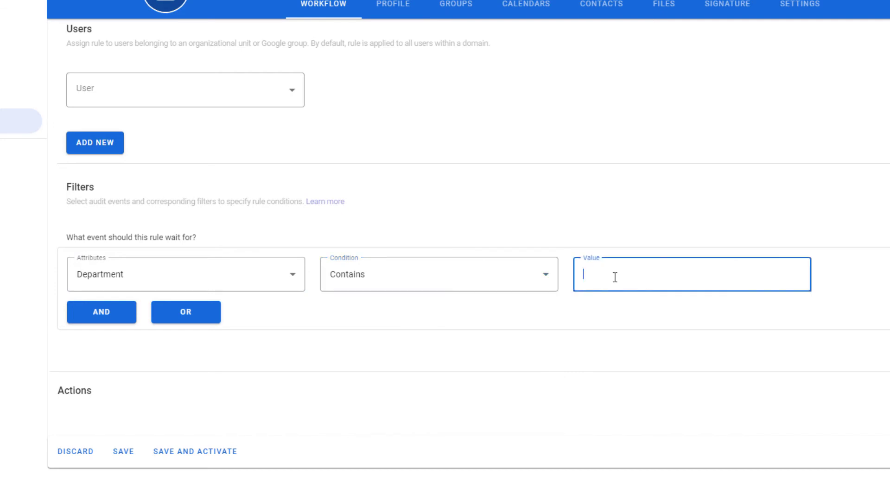
type("sales")
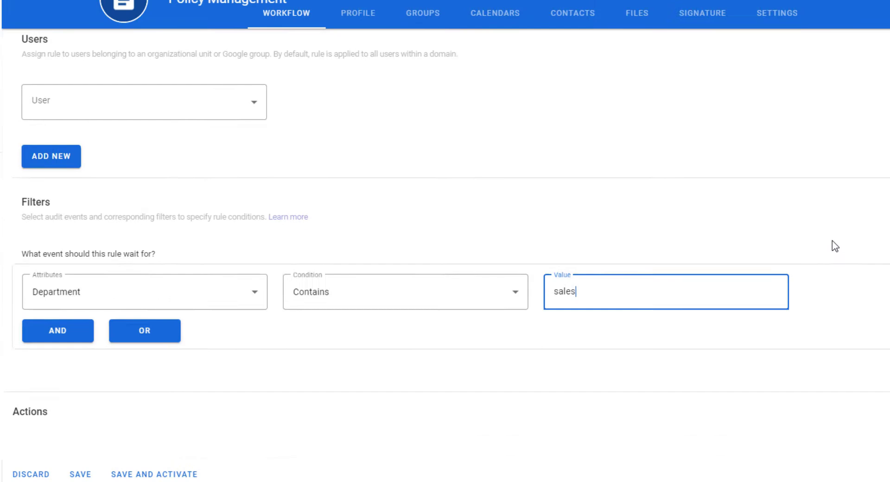
left_click(640, 397)
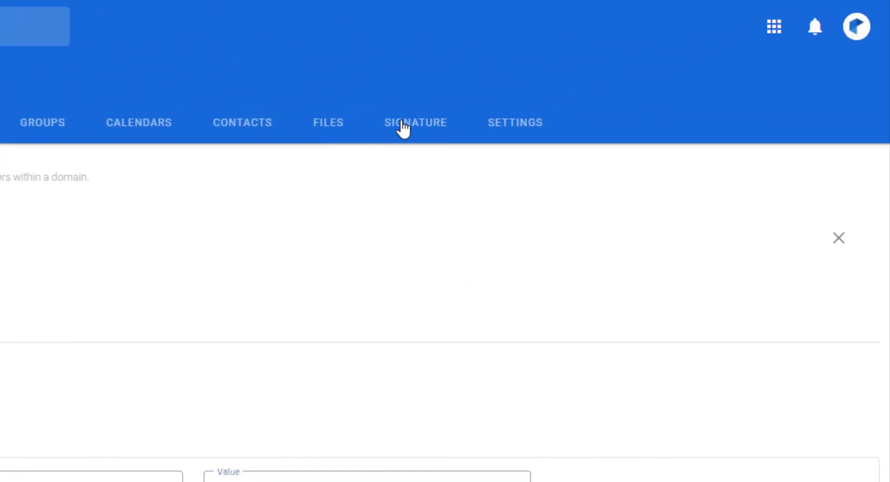
Start the policy's signature with the First Name, Last Name and Job Title placeholders on one line.
left_click(402, 127)
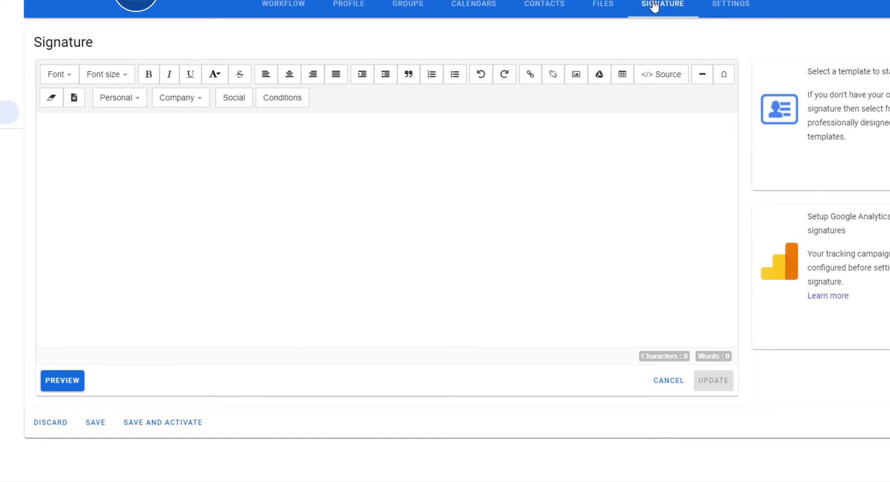
left_click(67, 126)
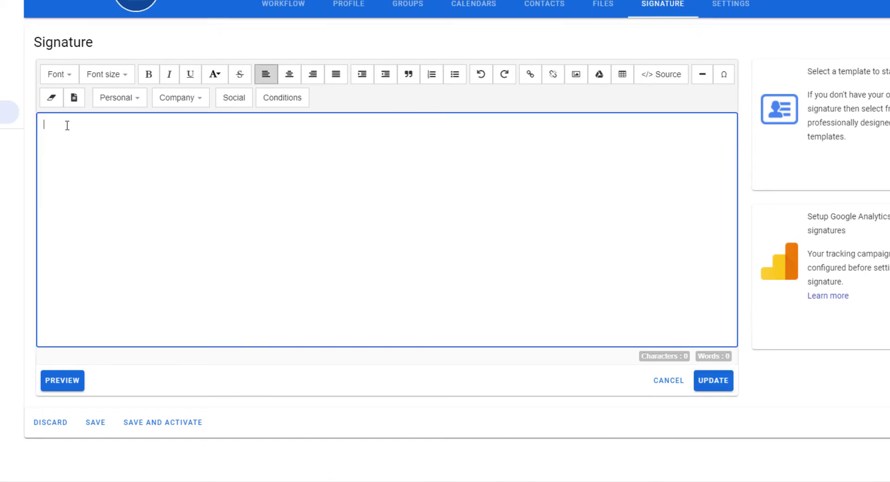
left_click(134, 102)
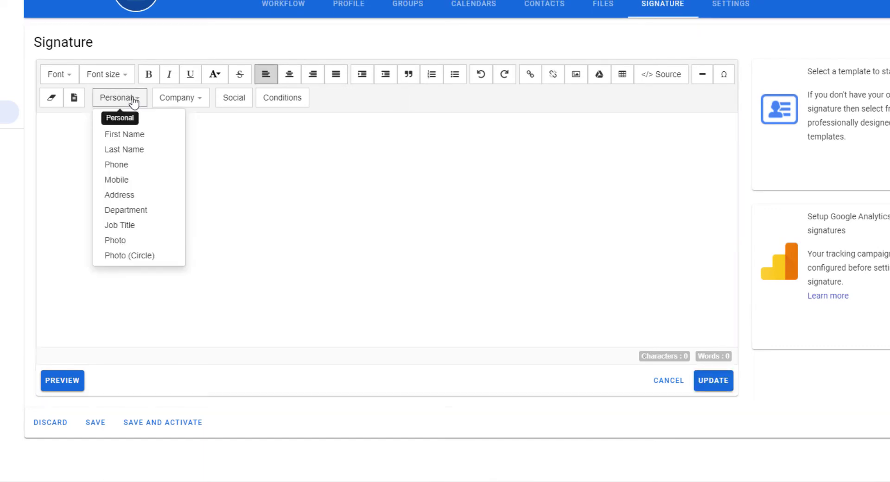
left_click(127, 135)
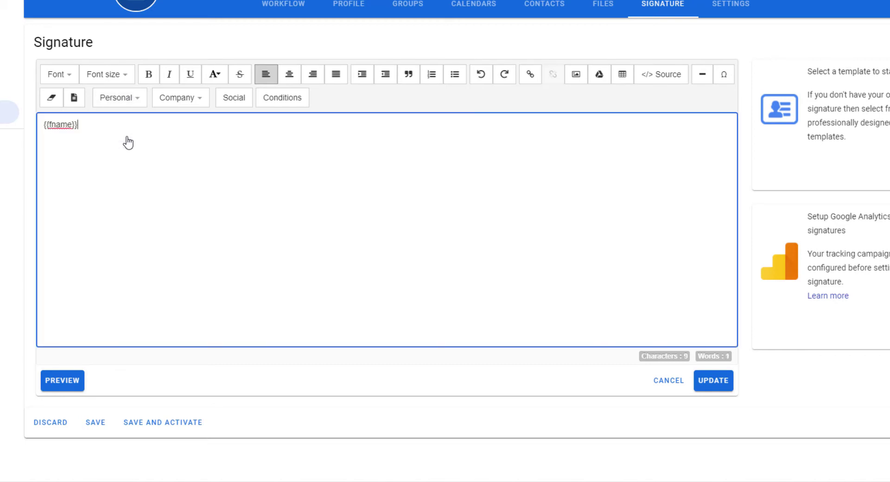
left_click(135, 101)
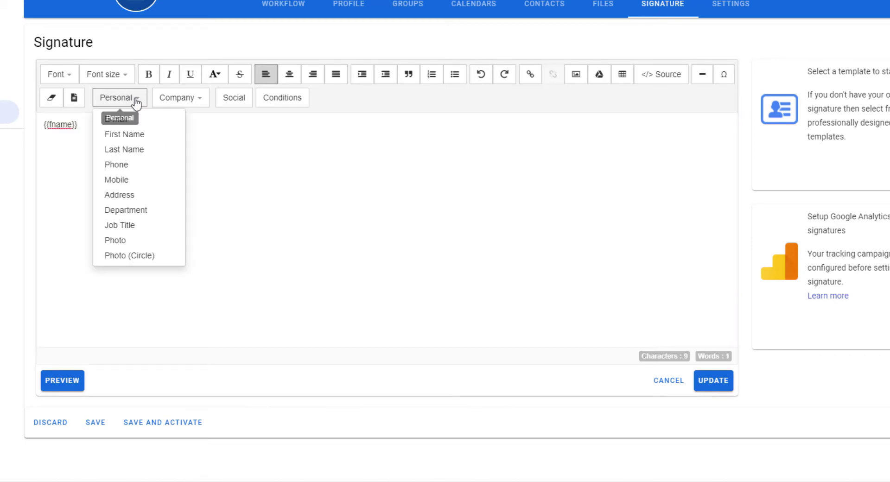
left_click(135, 151)
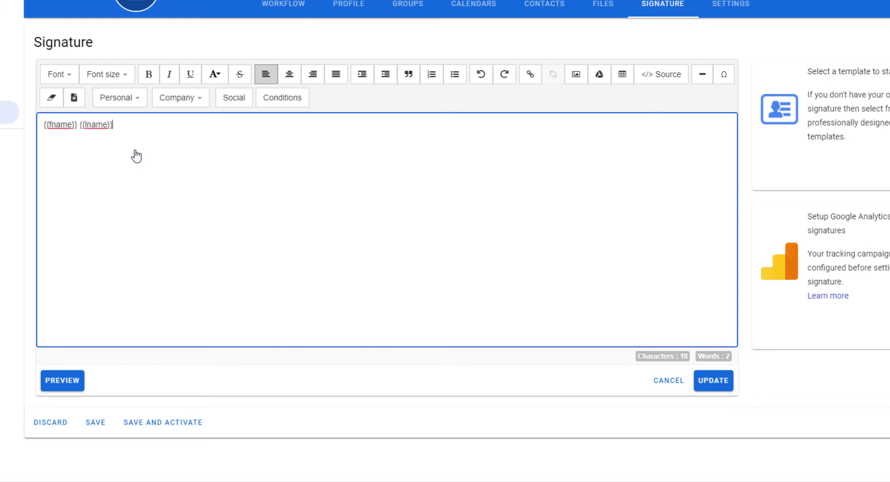
left_click(128, 103)
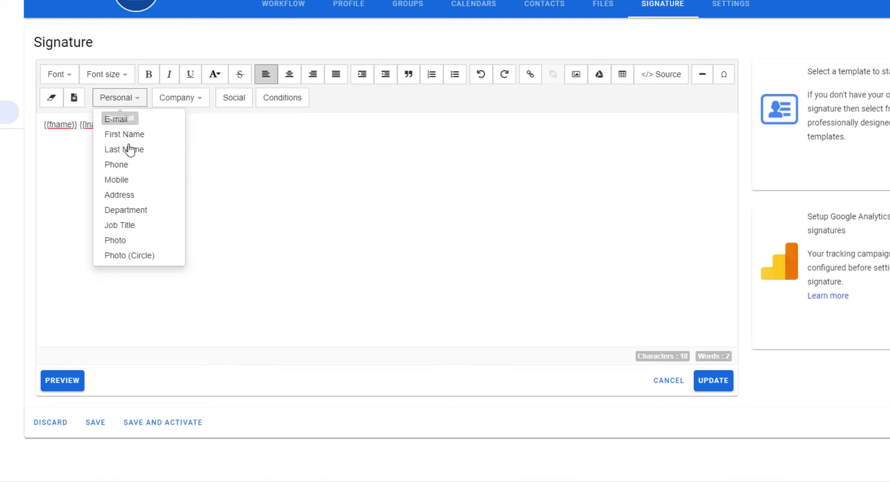
left_click(126, 226)
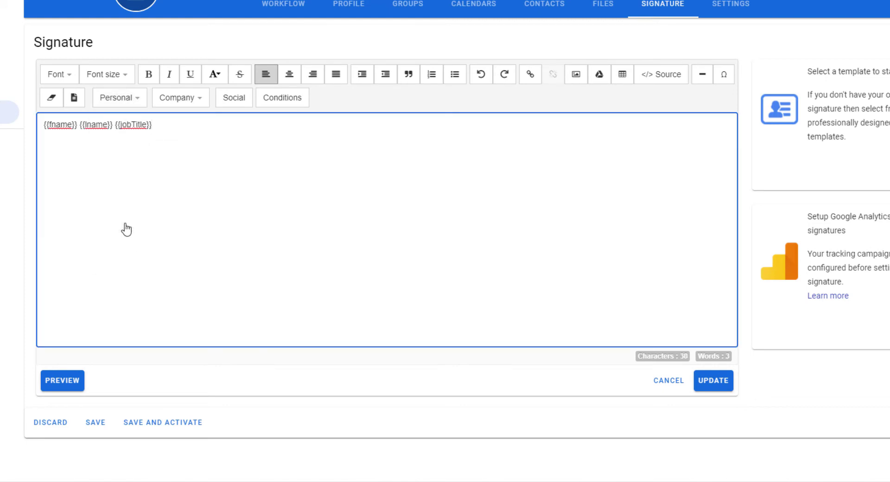
left_click(132, 102)
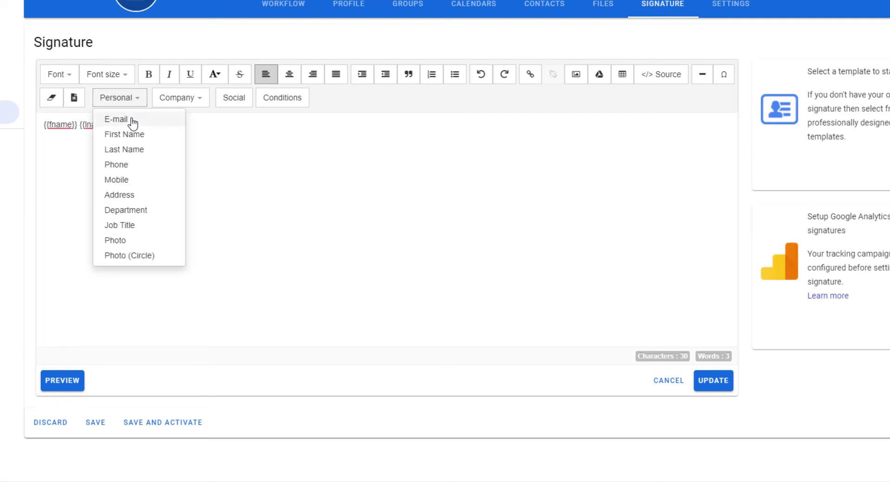
left_click(118, 119)
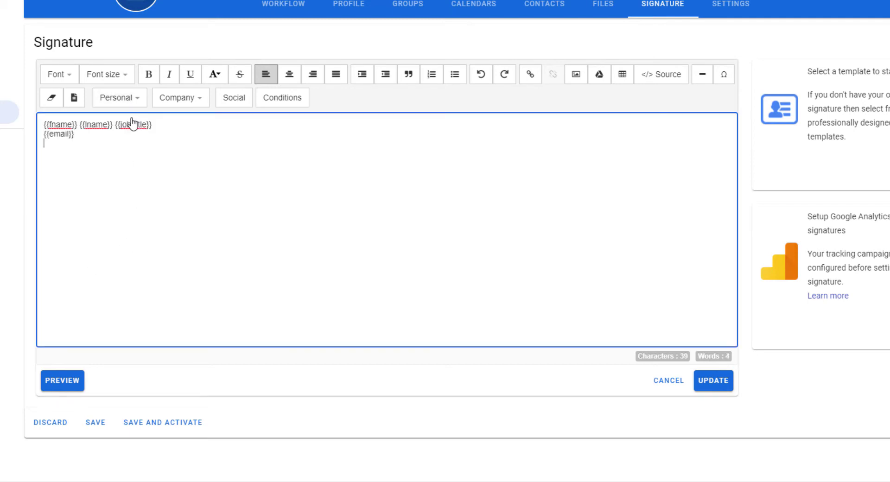
left_click(129, 101)
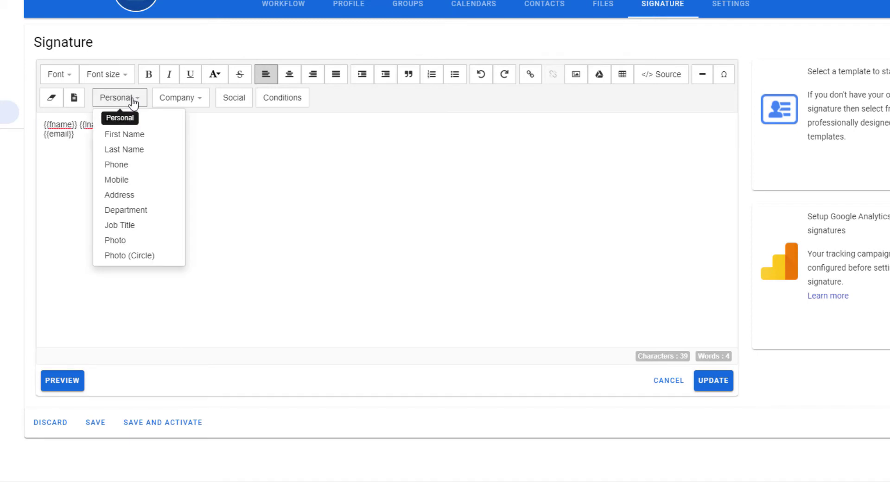
left_click(118, 165)
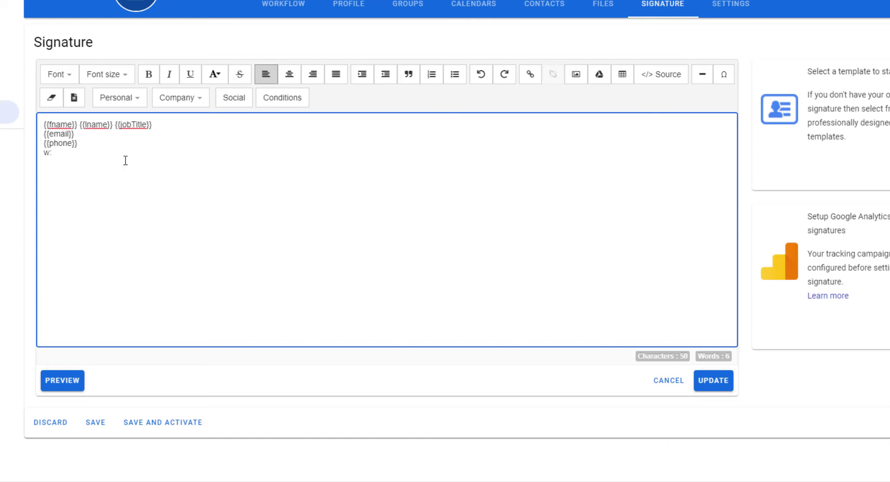
type("www.patronum.io")
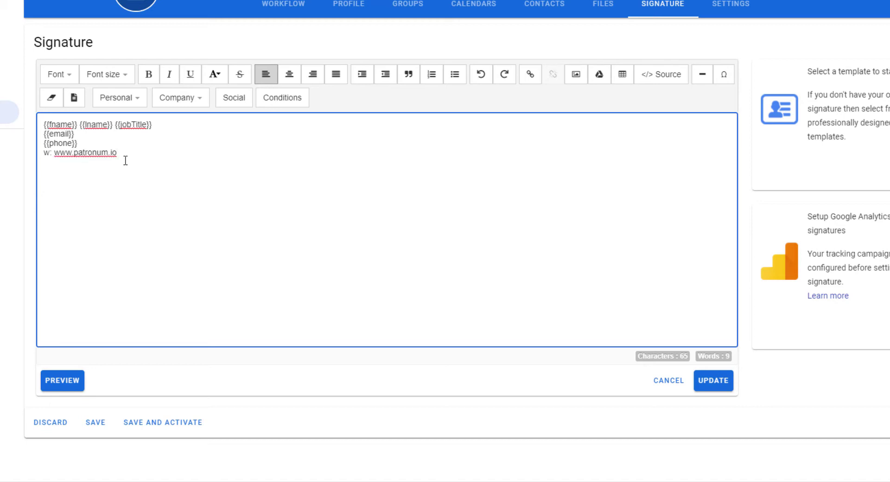
Format the signature's website line in green and bold.
key("ctrl+shift+Left")
key("ctrl+shift+Left")
key("ctrl+shift+Left")
key("ctrl+shift+Left")
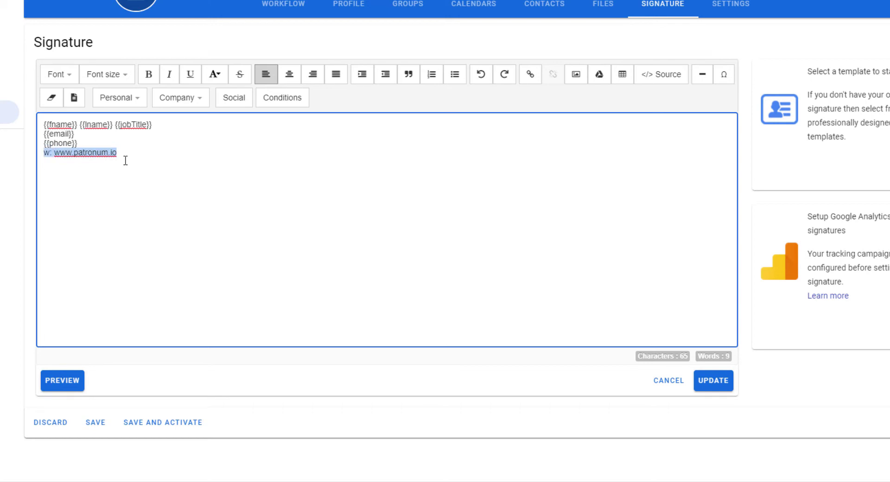
left_click(215, 78)
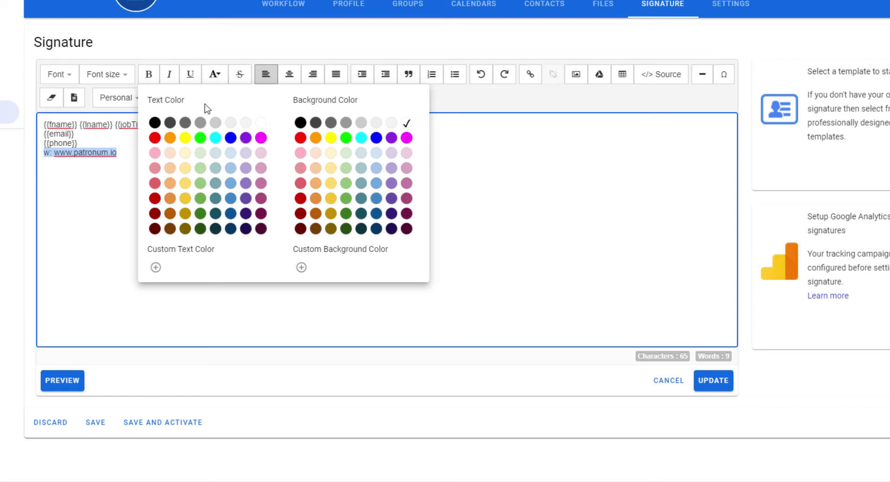
left_click(201, 199)
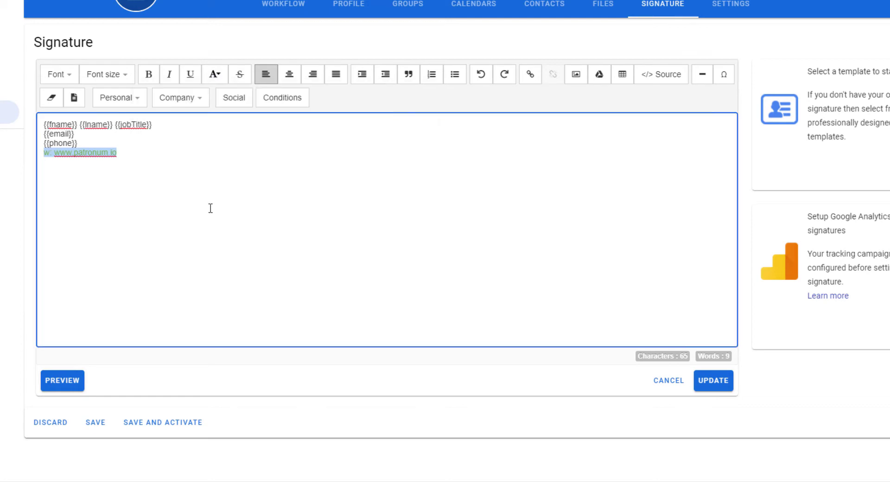
left_click(148, 77)
left_click(145, 152)
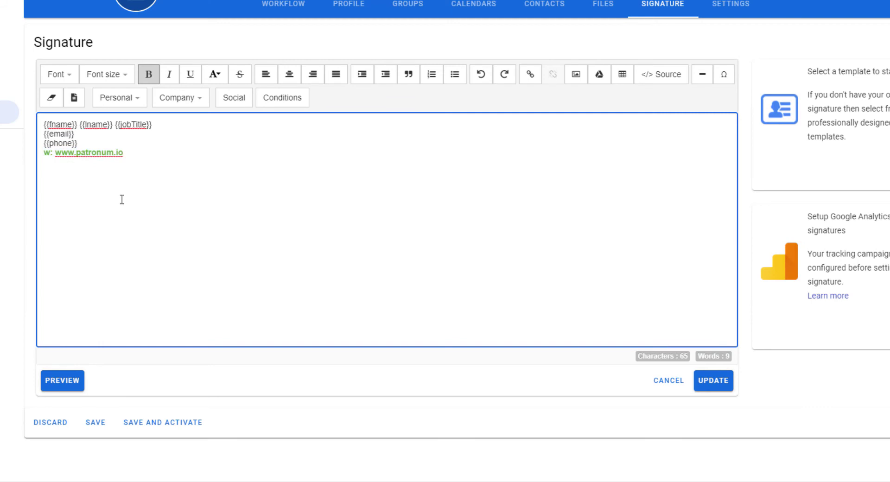
In the signature's HTML source, style the name placeholders as strong, uppercase verdana,sans-serif with 25px line height and 1px letter spacing.
left_click(654, 76)
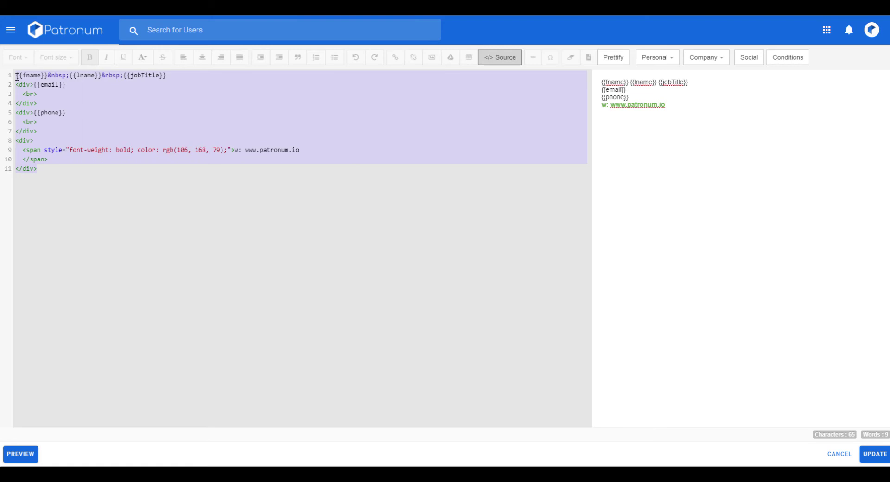
left_click(17, 76)
left_click_drag(17, 77, 191, 76)
type("<span style=\"font-family: verdana,sans-serif; line-height 25px; letter-spacing: 1px; text-transform:uppercase;\">   <strong>{{fname}}&nbsp;{{lname}}   </strong> </span>&nbsp;{{jobTitle}}")
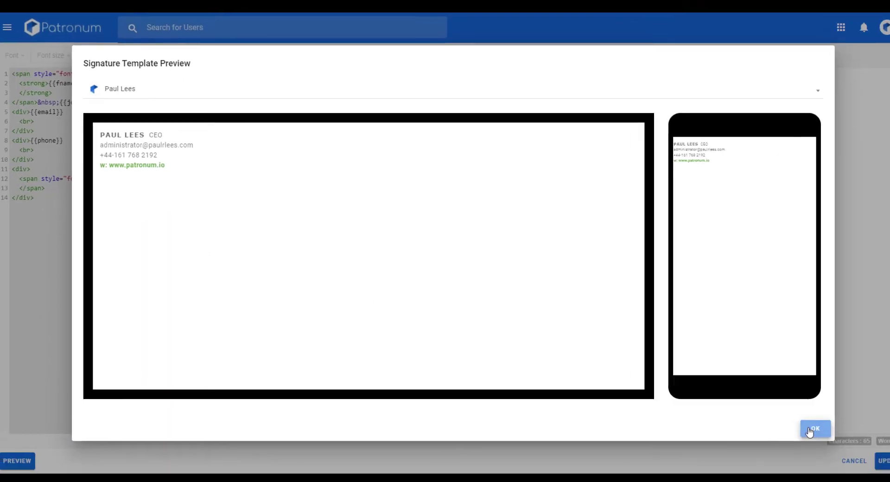
Close the signature preview, leave the HTML source view and open the chooser for ready-made signature templates.
left_click(889, 481)
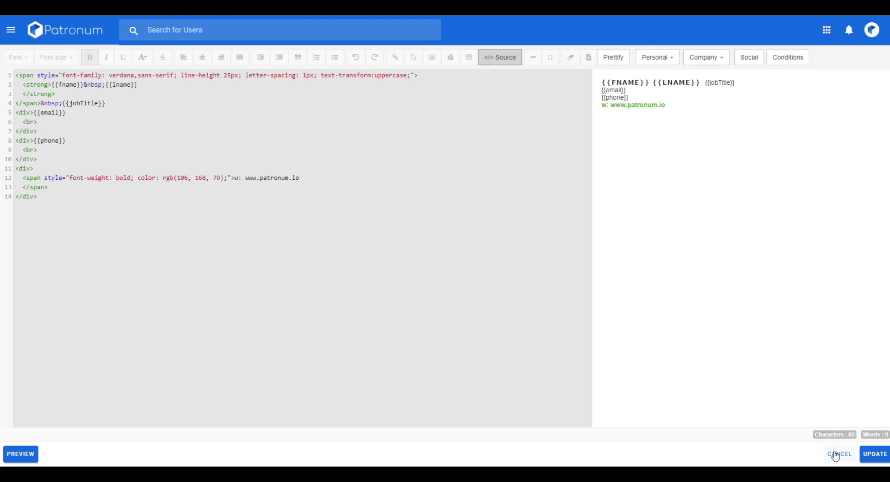
left_click(492, 59)
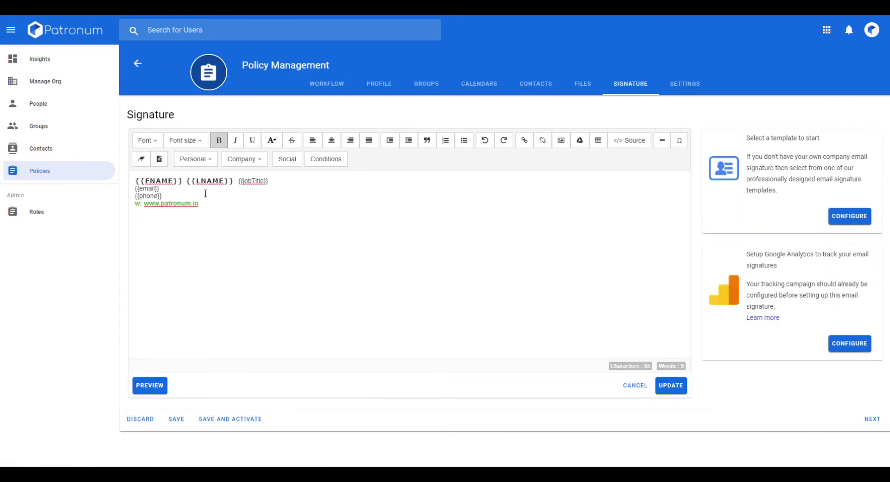
left_click(843, 219)
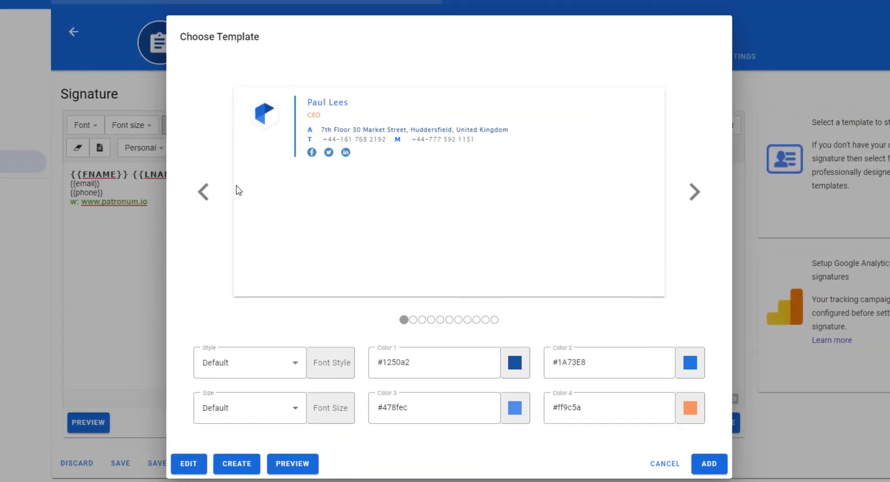
Look through all the ready-made signature templates and return to the first design with the circular photo and vertical divider.
left_click(204, 192)
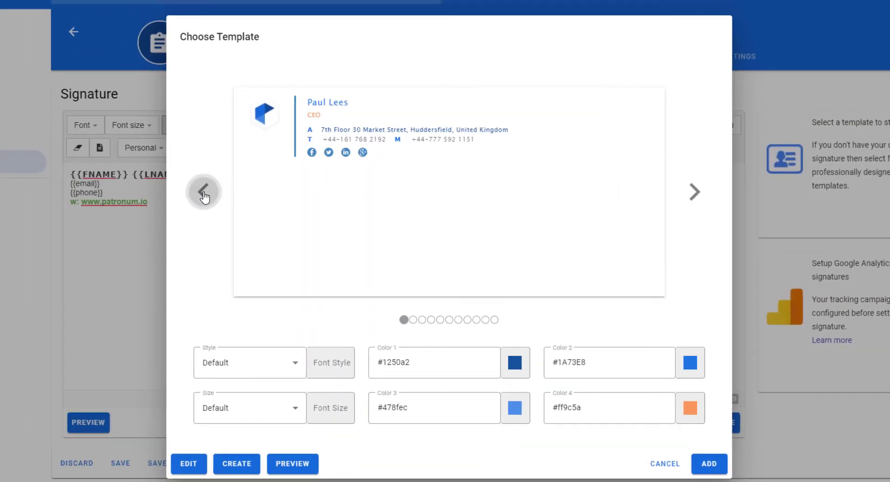
left_click(203, 191)
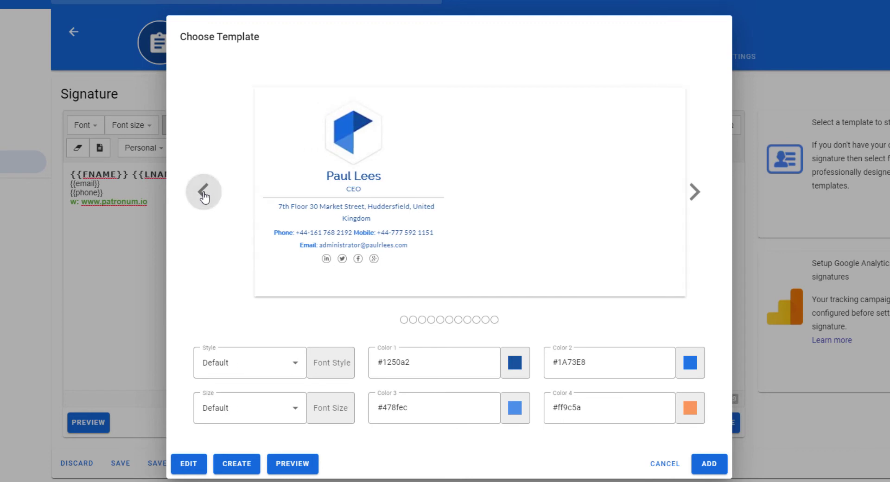
left_click(203, 192)
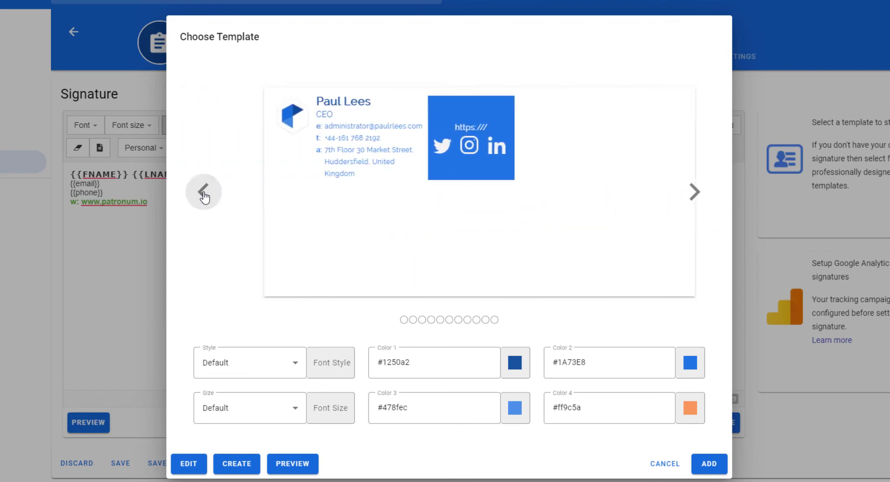
left_click(204, 192)
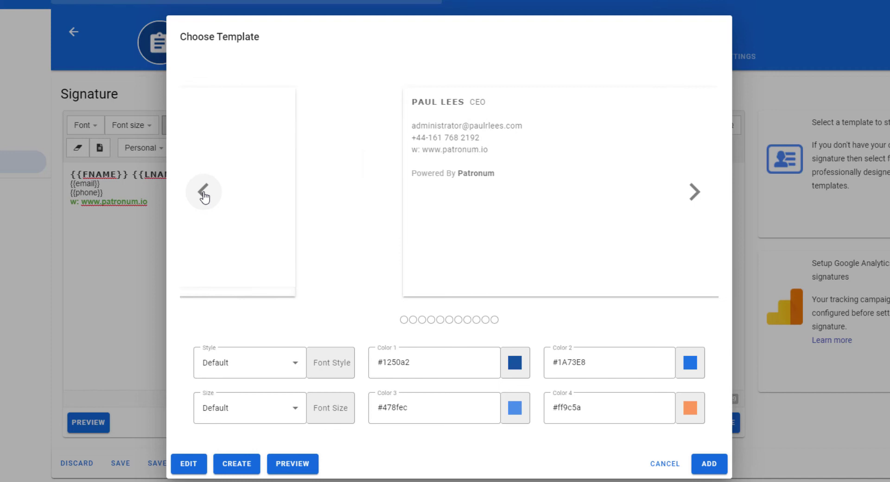
left_click(203, 192)
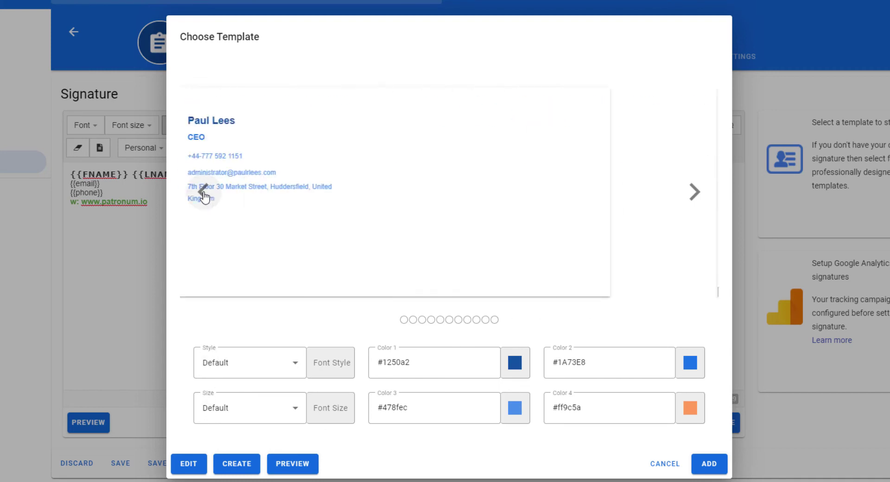
left_click(203, 192)
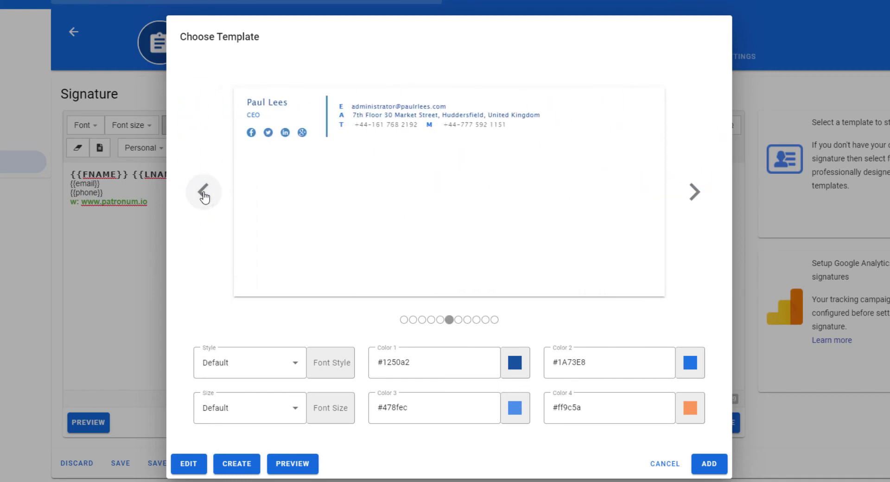
left_click(203, 192)
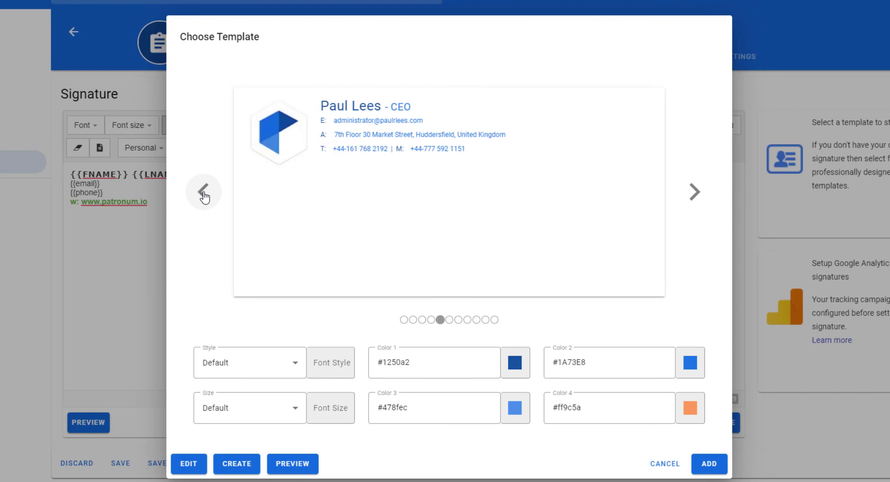
left_click(203, 191)
left_click(203, 192)
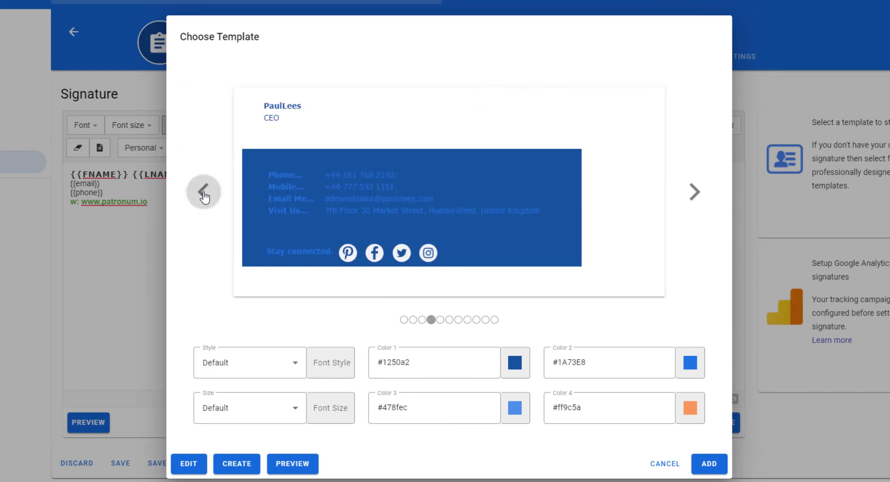
left_click(204, 192)
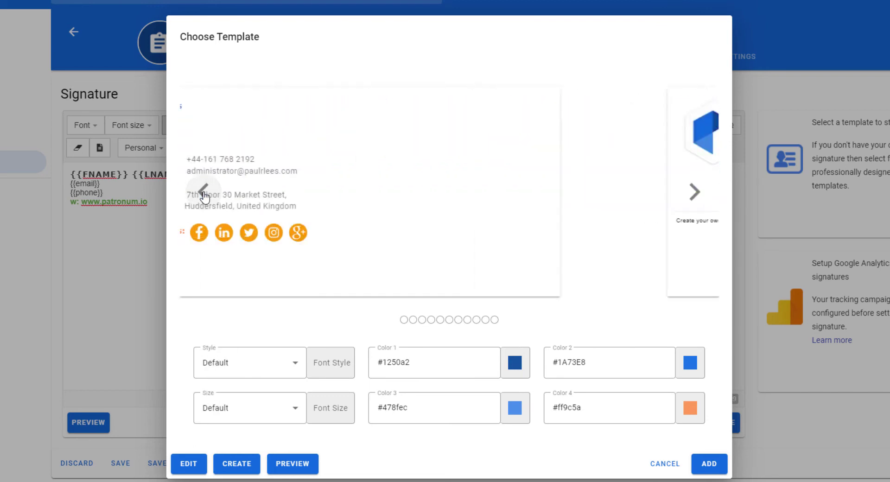
left_click(204, 192)
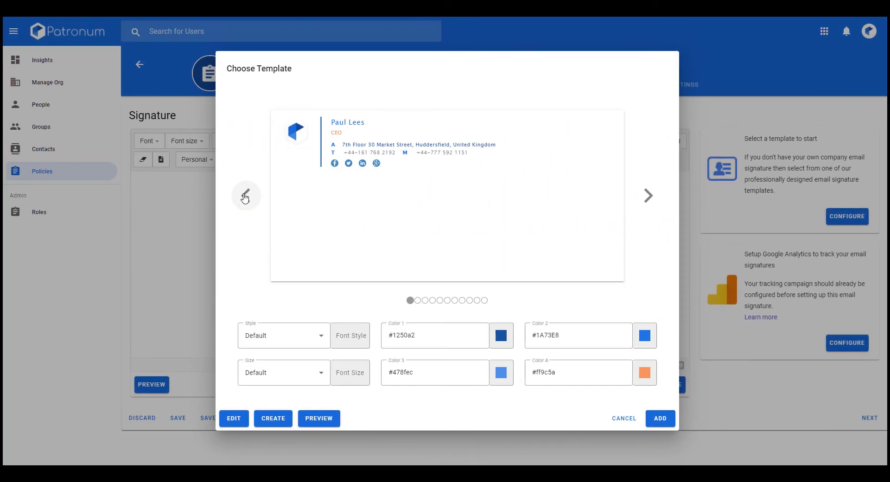
Set the first template's Color 4 to #6fa8dc, Color 1 to #073763 and Color 2 to #3d85c6, and add it to the policy.
left_click(646, 377)
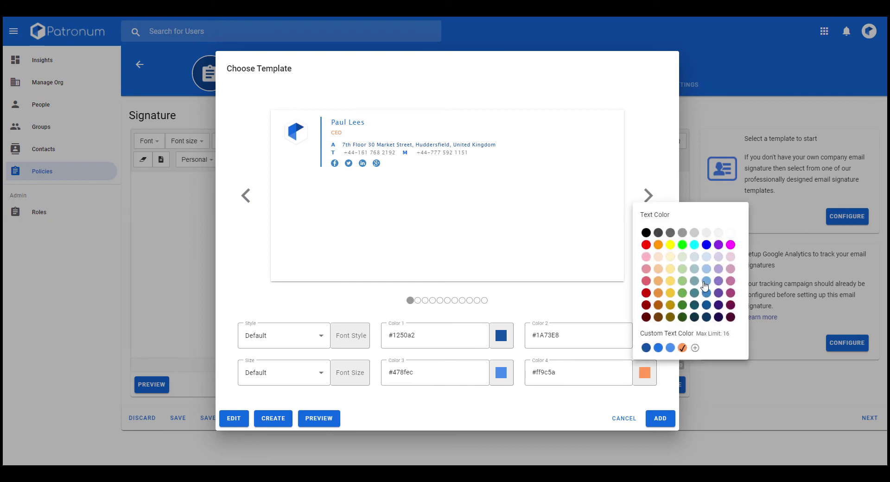
left_click(707, 281)
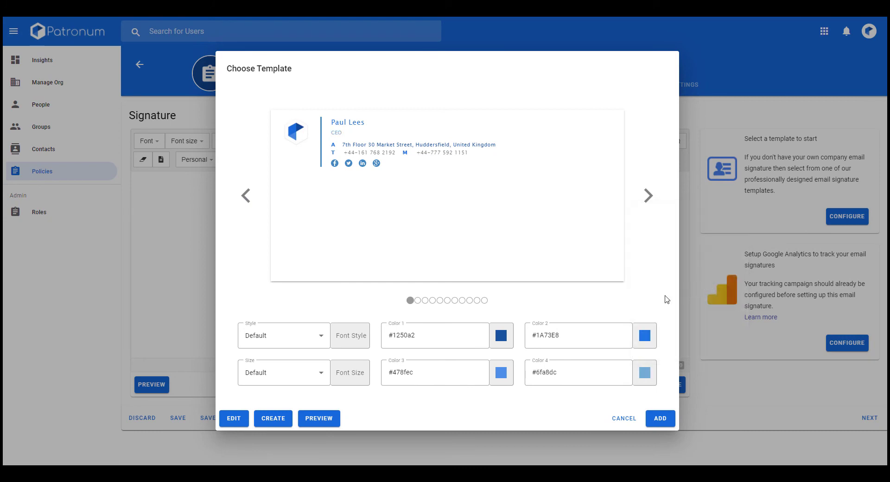
left_click(499, 342)
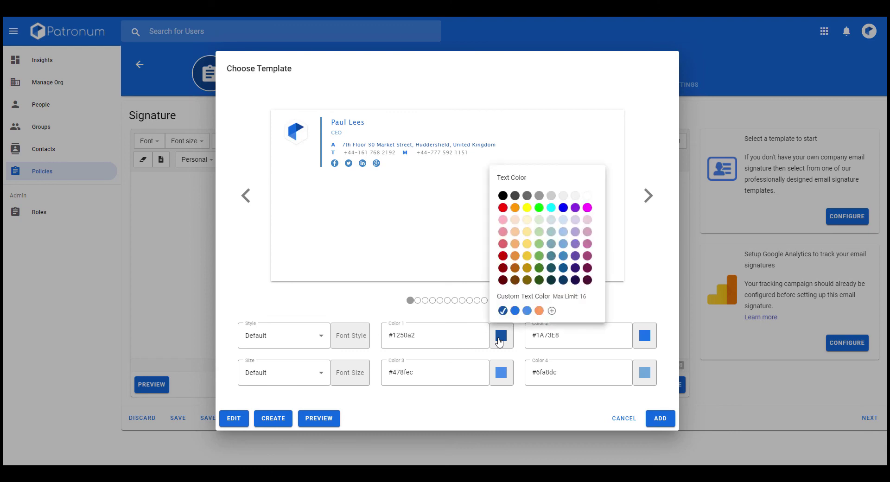
left_click(563, 280)
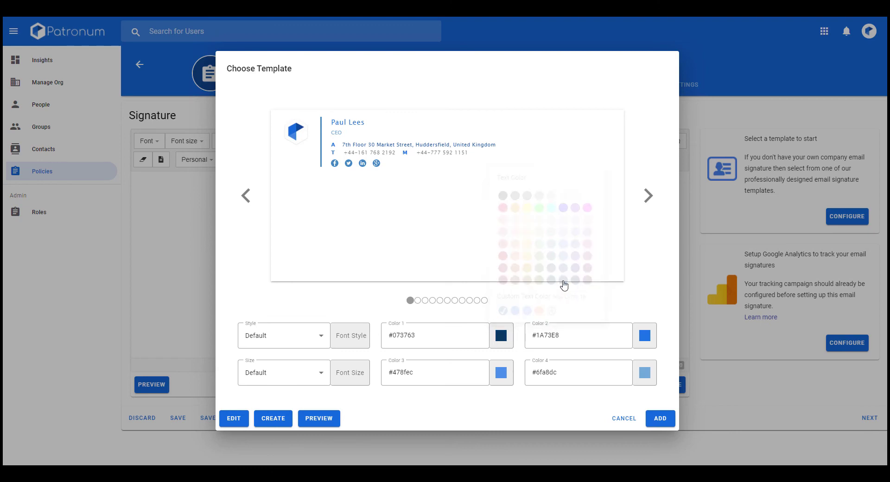
left_click(645, 337)
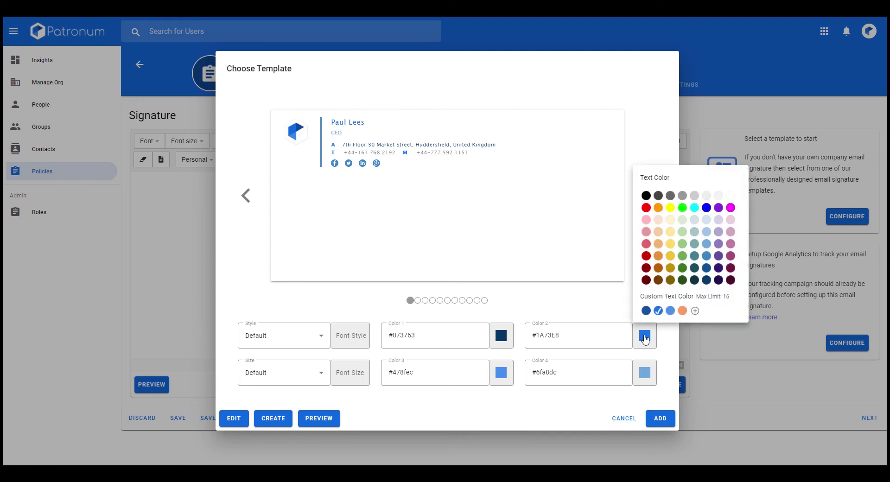
left_click(706, 257)
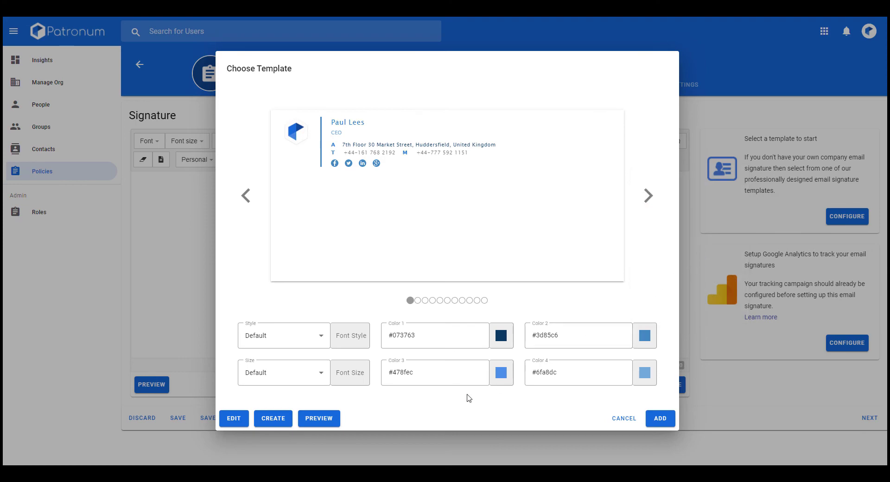
left_click(663, 420)
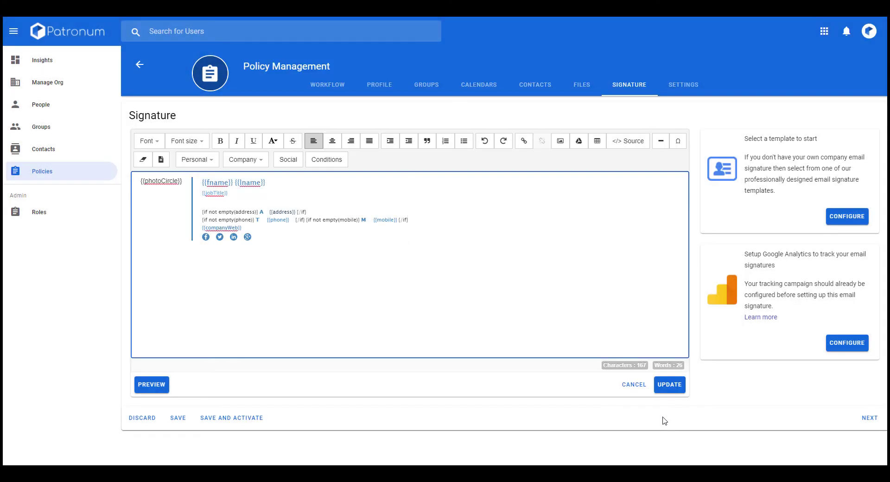
Preview the signature with the details of the CEO user and of the user with the job title Forward.
left_click(151, 385)
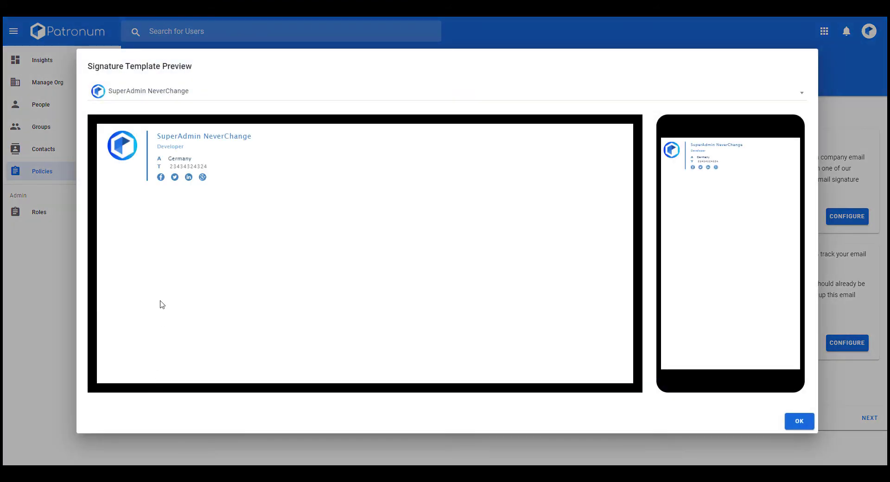
left_click(162, 95)
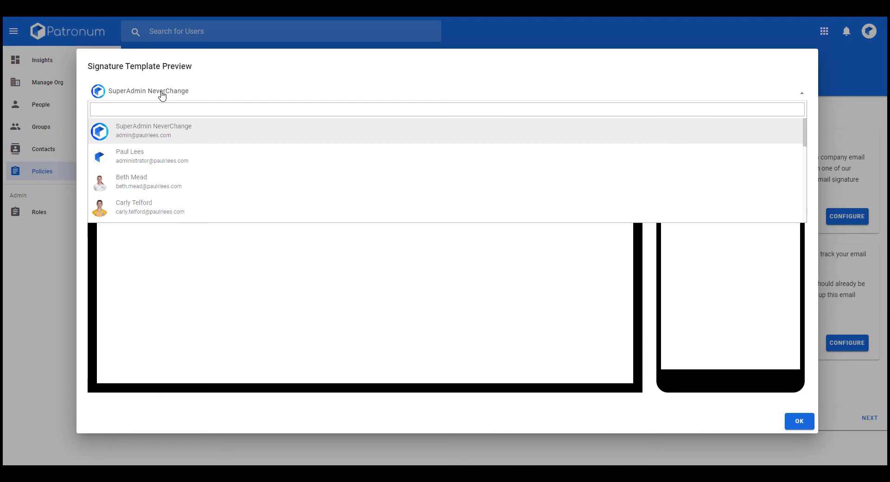
left_click(144, 155)
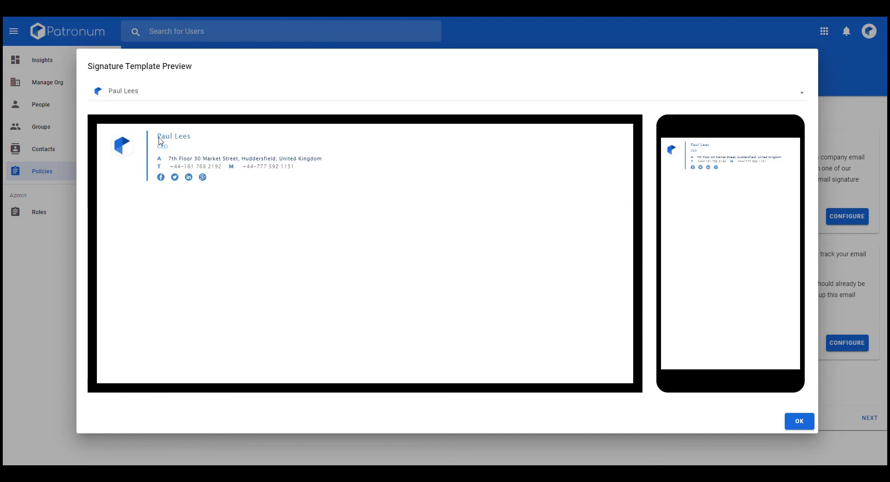
left_click(155, 96)
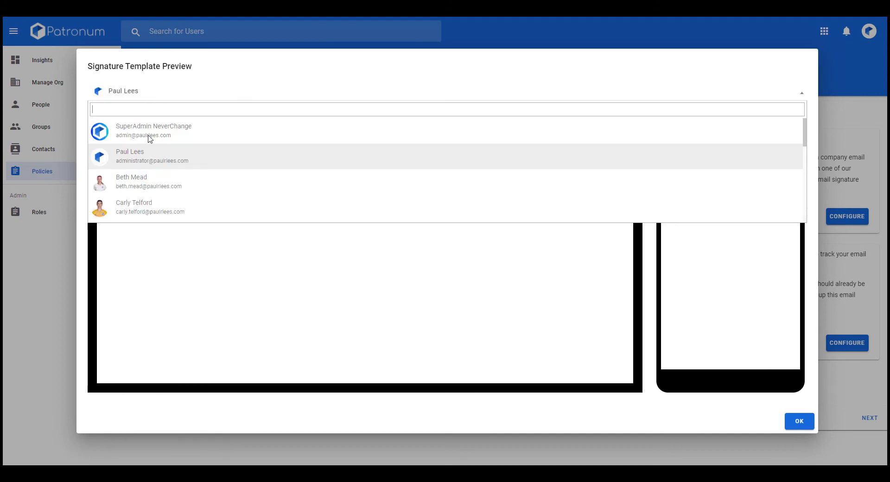
scroll(149, 139, "down", 5)
scroll(142, 201, "down", 2)
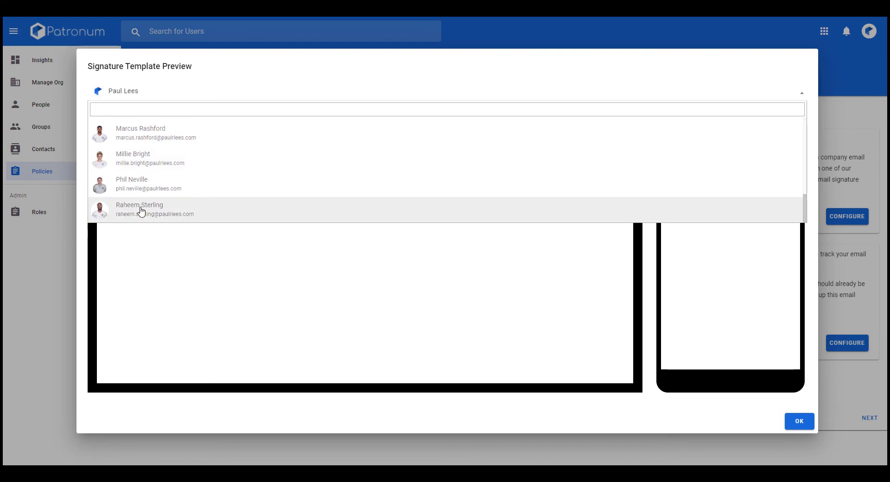
left_click(142, 210)
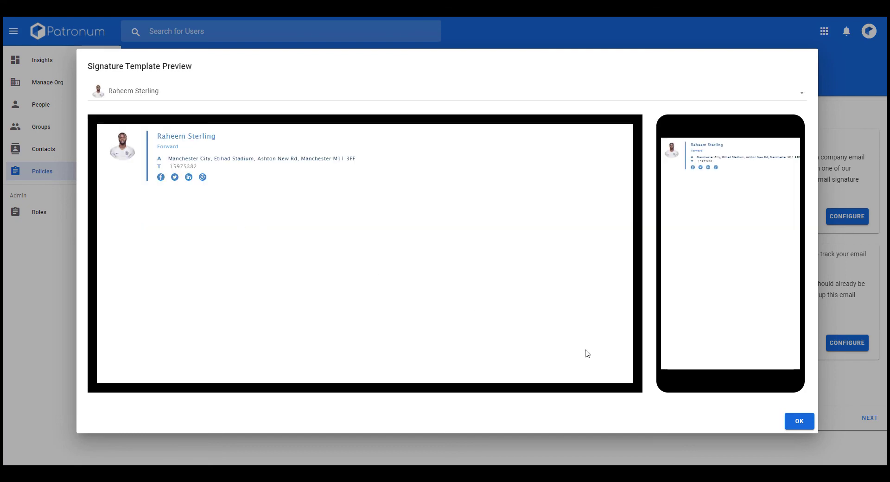
left_click(802, 421)
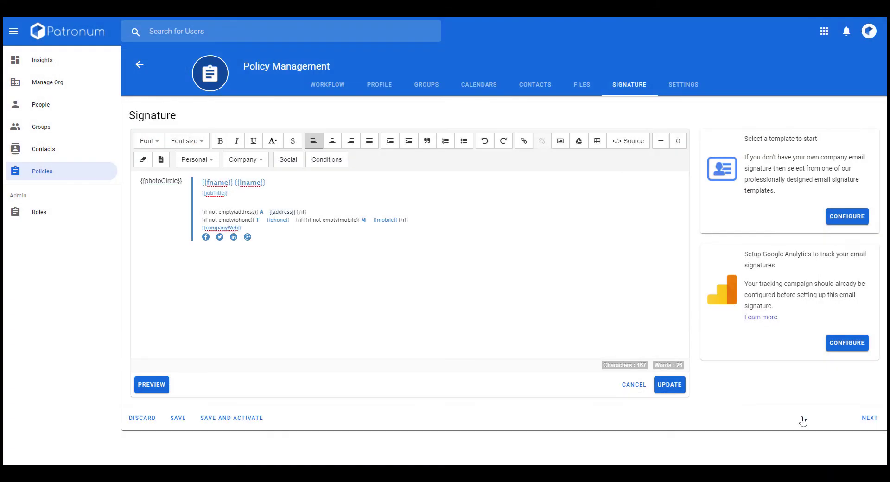
Update the signature with the customised template, and save and activate the policy.
left_click(671, 388)
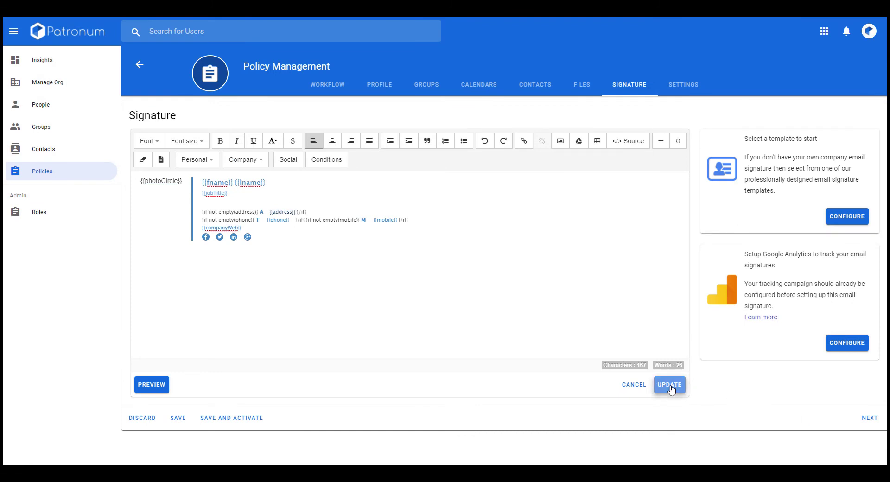
left_click(229, 420)
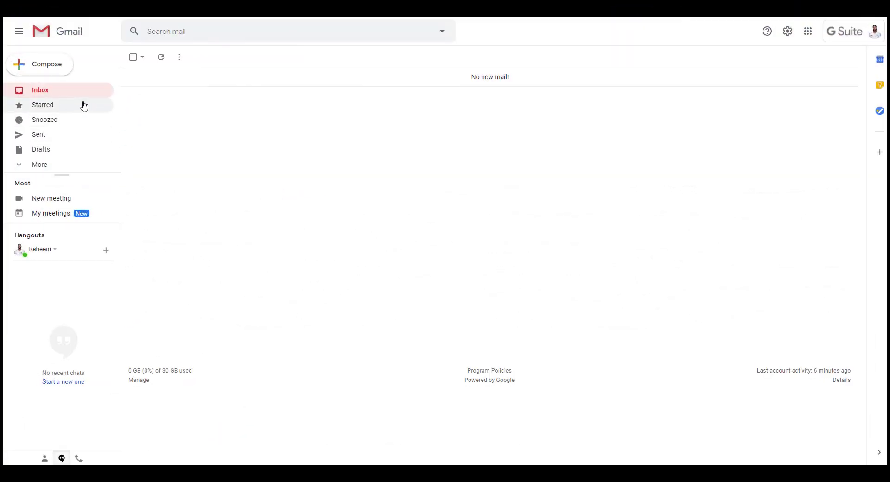
Switch to the Gmail account of the user with the job title Forward and open a new message to check its signature.
left_click(57, 69)
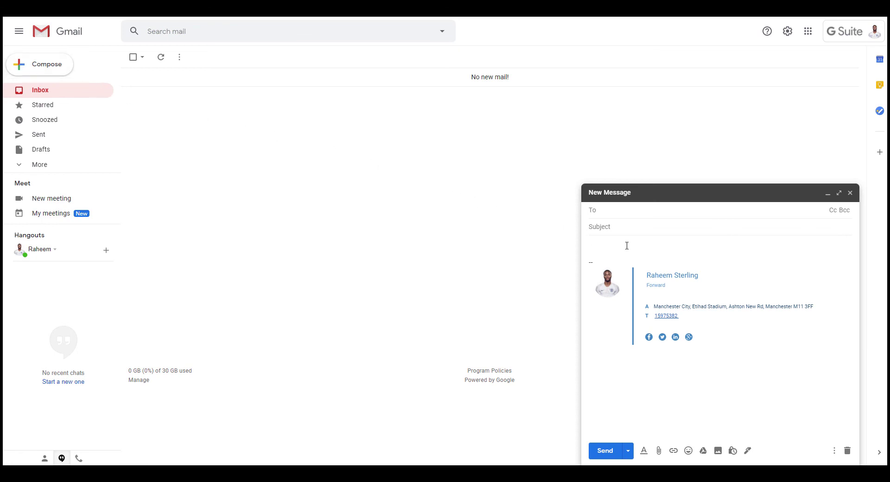